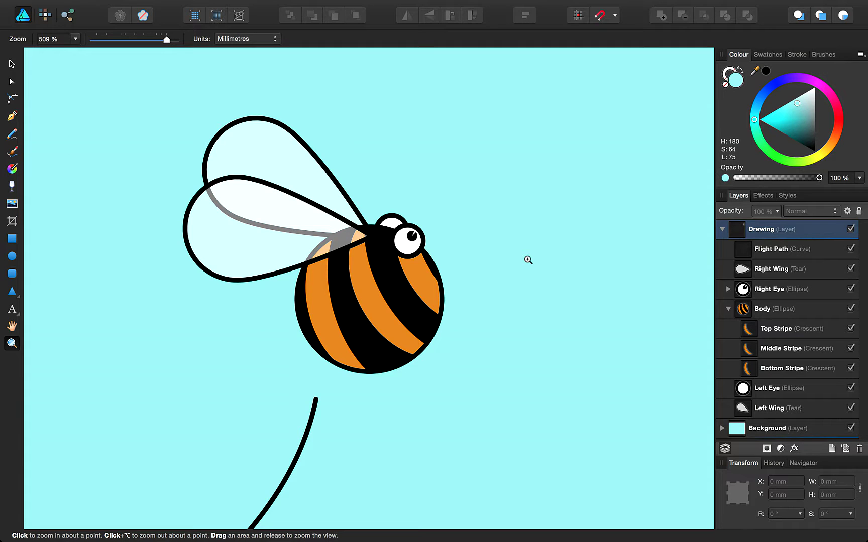
Step: Select the bee's Body ellipse with the Move Tool
{"action": "key", "text": "v"}
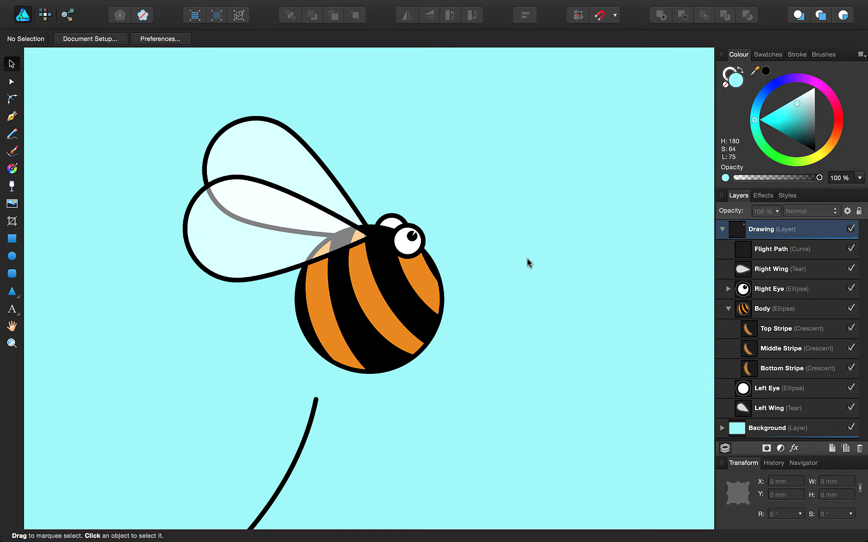
{"action": "left_click", "coordinate": [433, 338]}
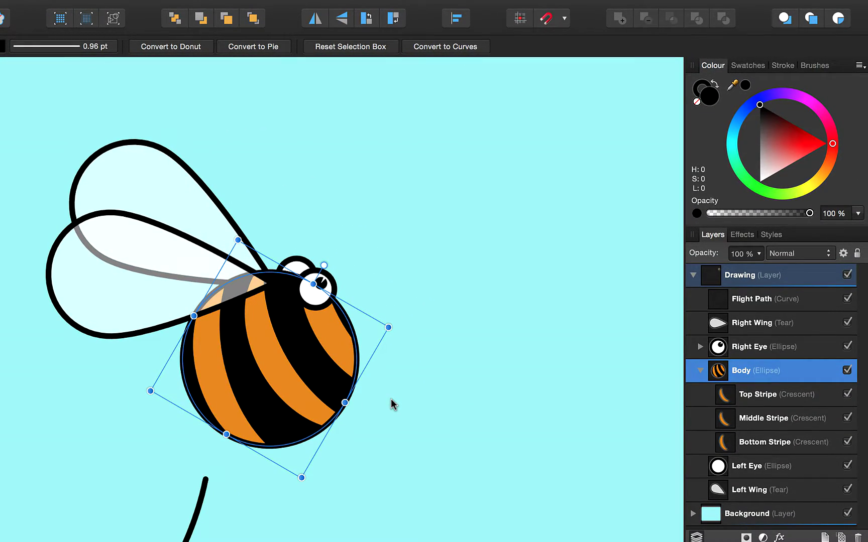
Step: Switch the Body ellipse's outline to the Brush stroke style
{"action": "left_click", "coordinate": [787, 65]}
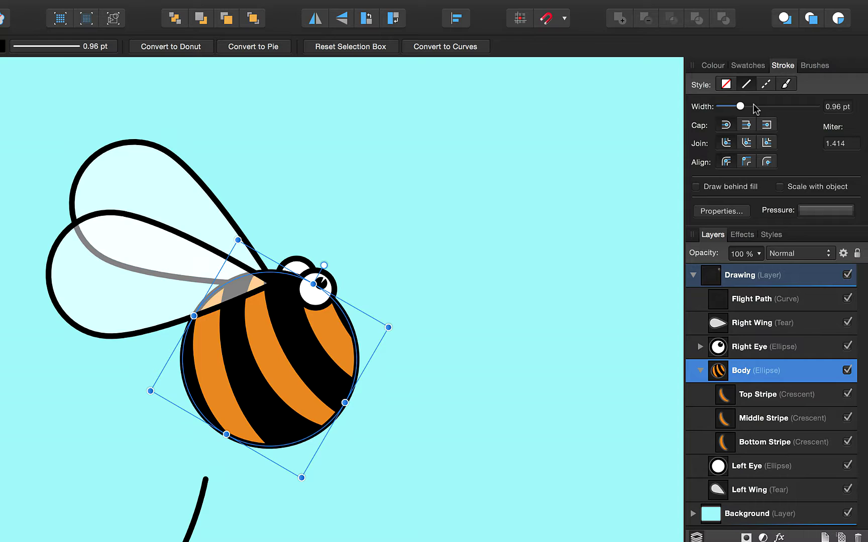
{"action": "left_click", "coordinate": [787, 85]}
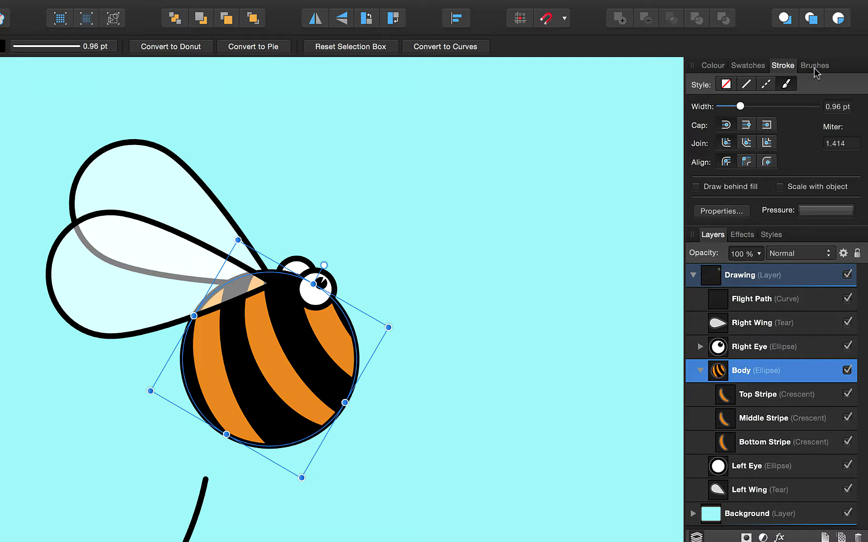
Step: Apply the second Textured brush to the body outline, making a 7.68 pt fuzzy stroke
{"action": "left_click", "coordinate": [814, 68]}
{"action": "left_click", "coordinate": [799, 82]}
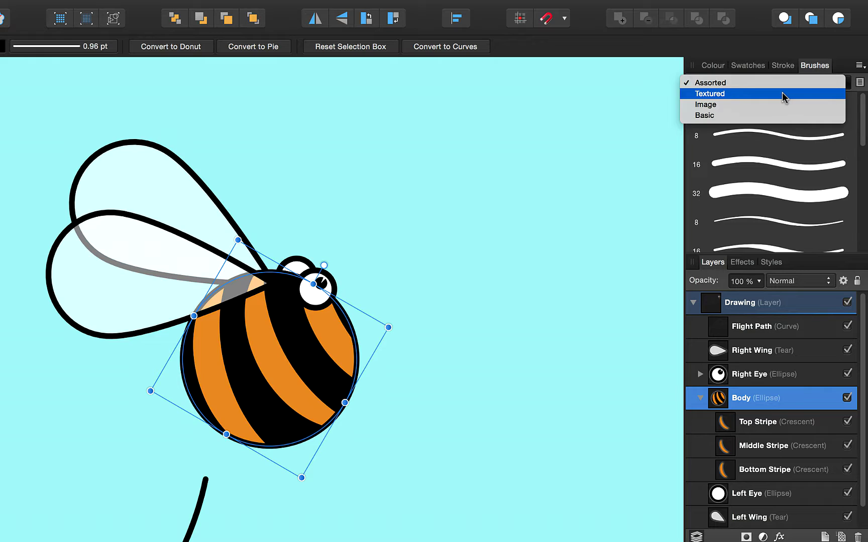
{"action": "left_click", "coordinate": [784, 97]}
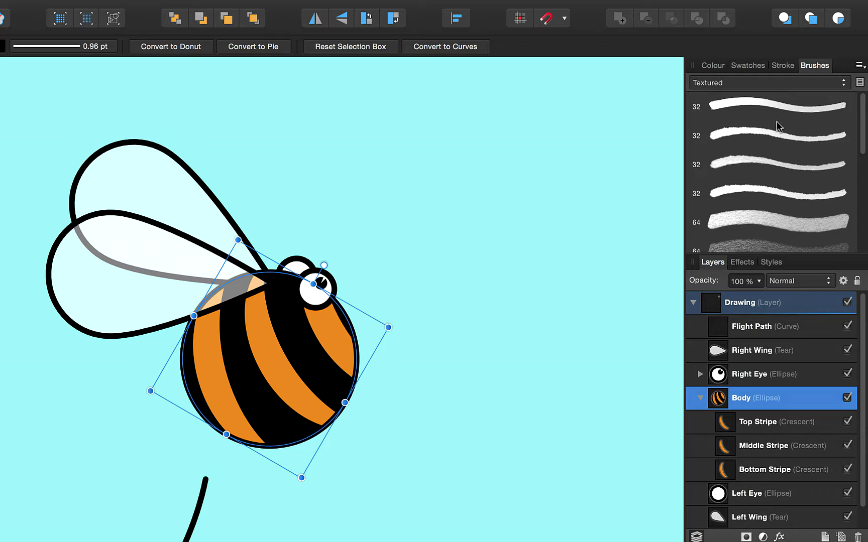
{"action": "left_click", "coordinate": [776, 134]}
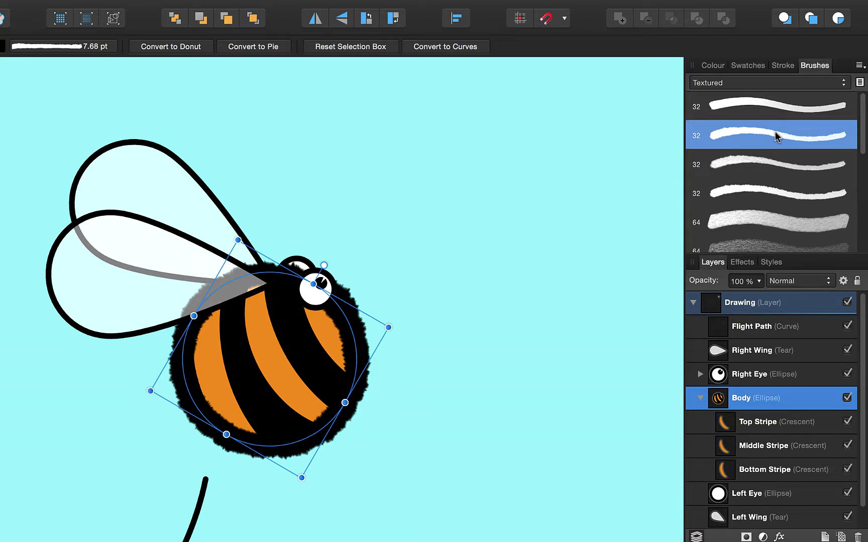
Step: Reduce the body's fuzzy outline width from 7.68 pt to 3.5 pt
{"action": "left_click", "coordinate": [783, 66]}
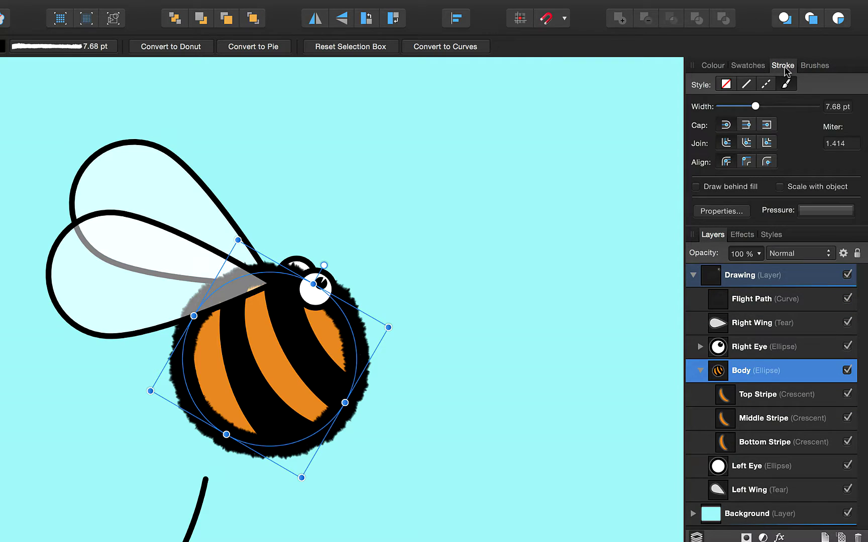
{"action": "left_click_drag", "start_coordinate": [755, 107], "coordinate": [746, 107]}
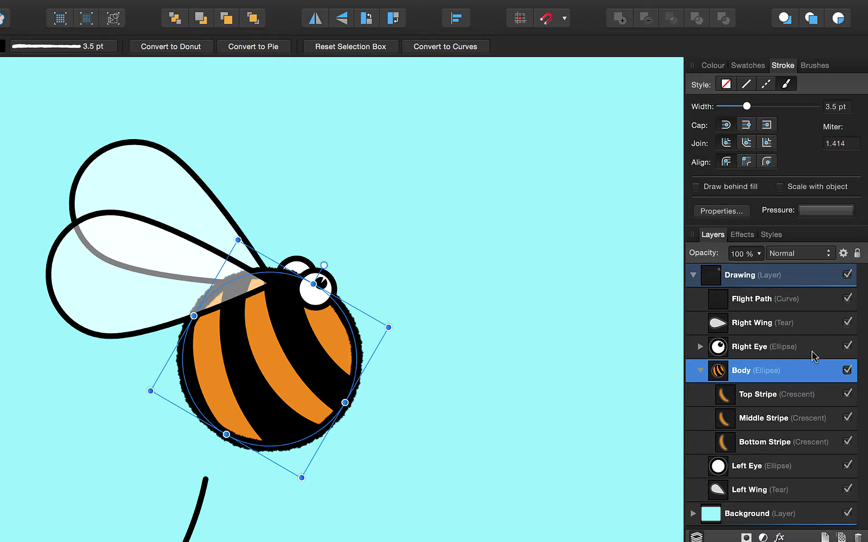
Step: Give the Top, Middle and Bottom stripes a 3 pt brush outline, then fit the view and deselect
{"action": "left_click", "coordinate": [768, 397]}
{"action": "left_click", "coordinate": [763, 418], "text": "shift"}
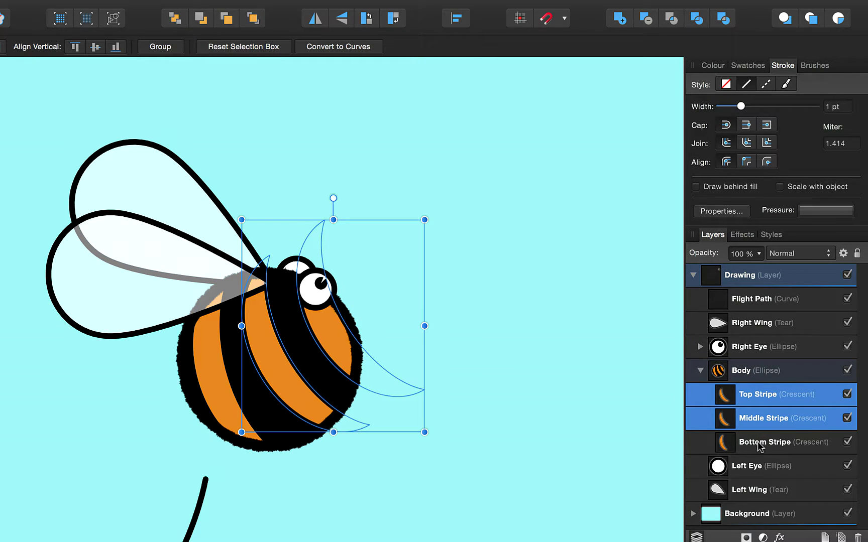
{"action": "left_click", "coordinate": [760, 443], "text": "shift"}
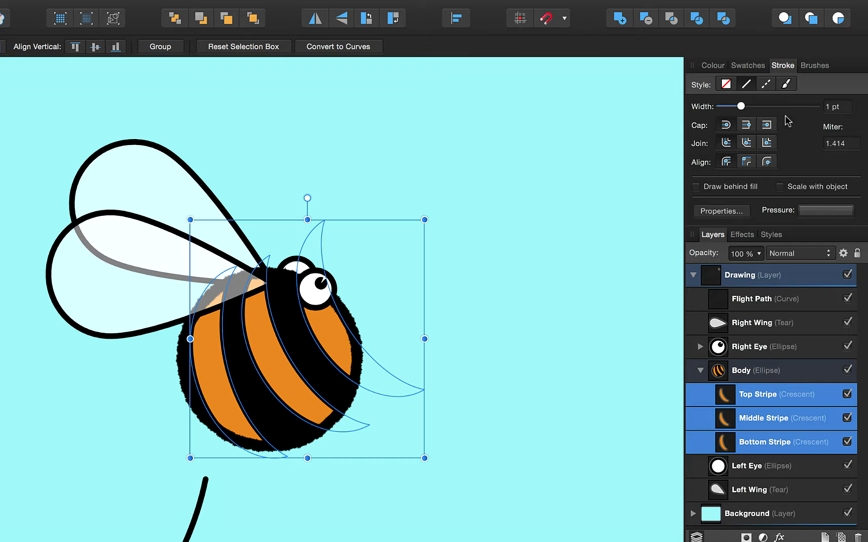
{"action": "left_click", "coordinate": [787, 85]}
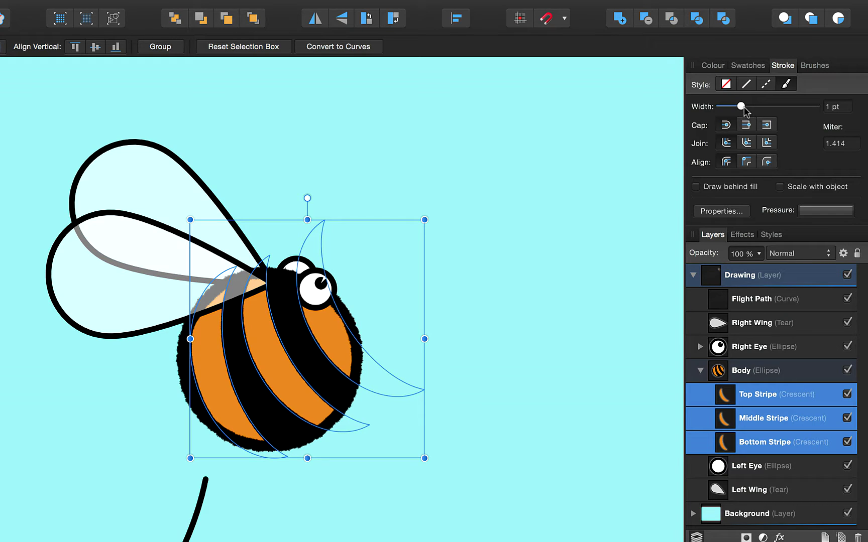
{"action": "left_click_drag", "start_coordinate": [740, 106], "coordinate": [745, 107]}
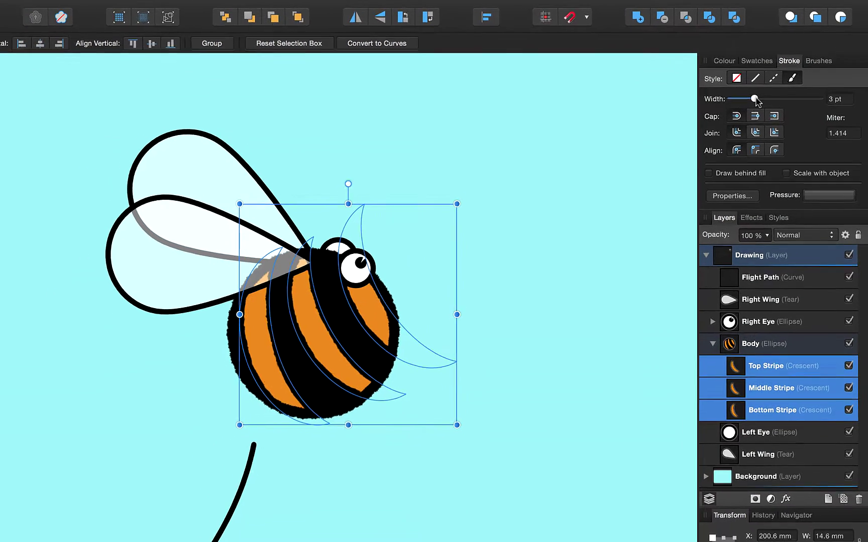
{"action": "key", "text": "ctrl+0"}
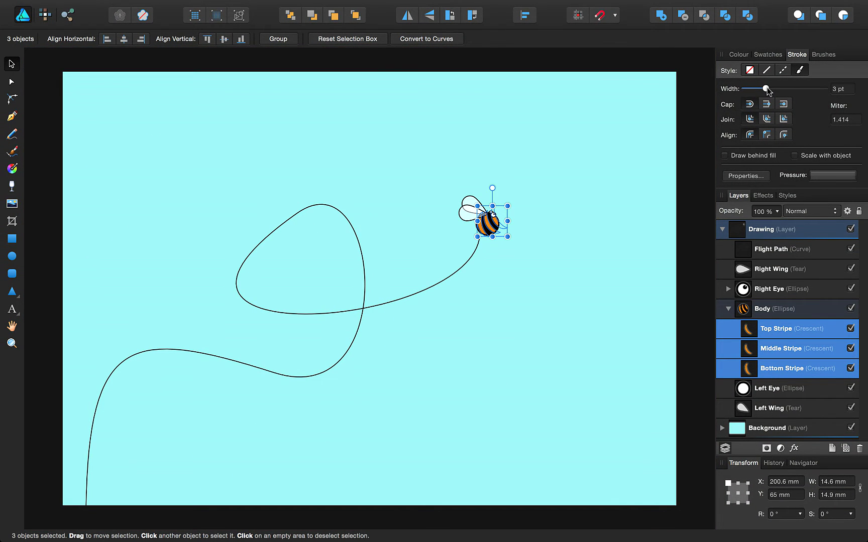
{"action": "key", "text": "Escape"}
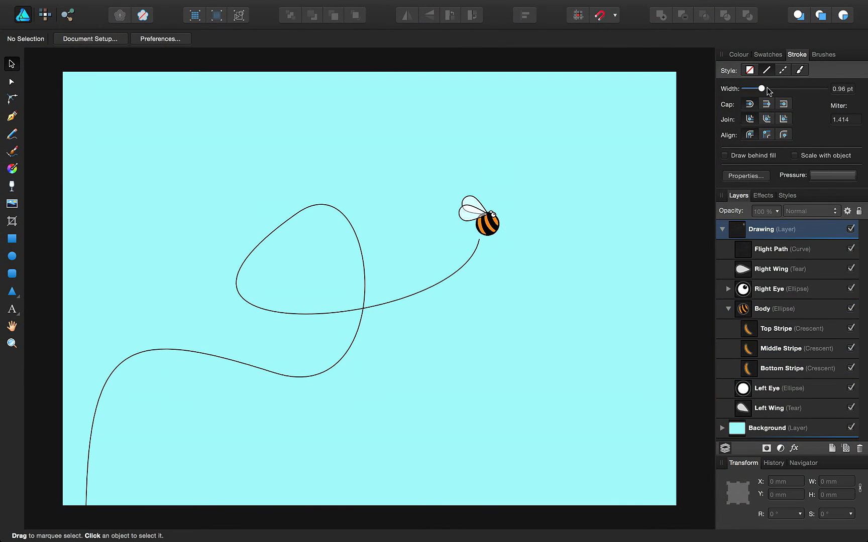